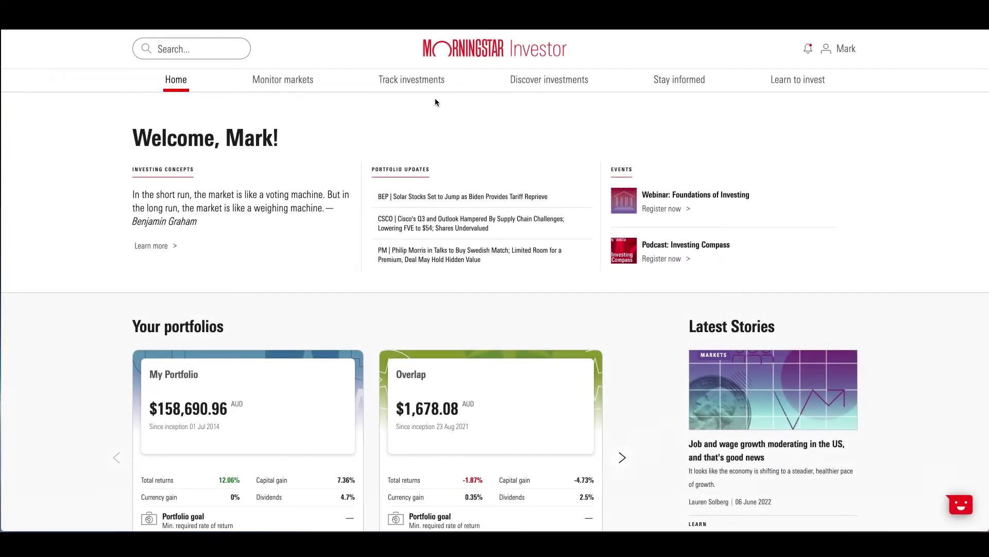
Go to the Track investments page and scroll down to the tracked portfolios list
{"action": "left_click", "coordinate": [418, 84]}
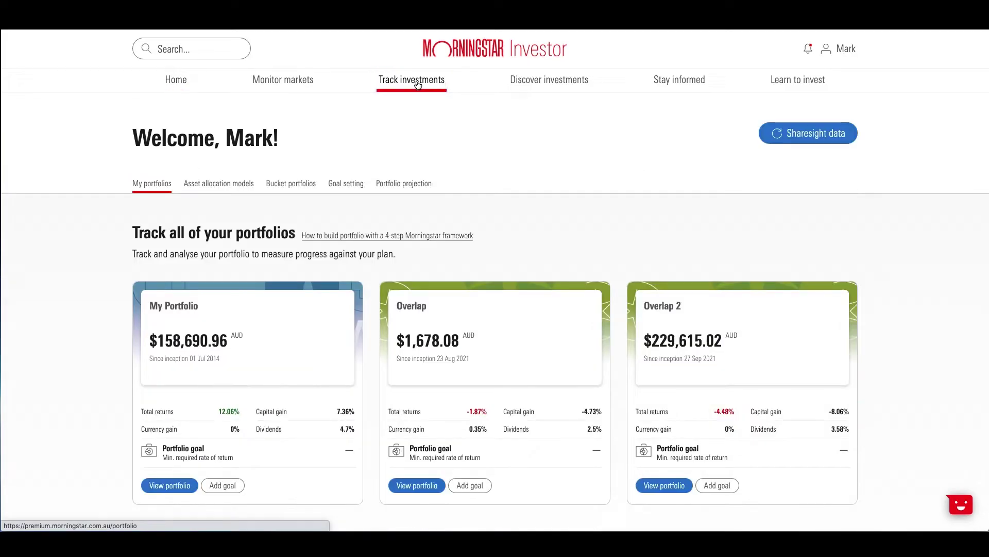
{"action": "scroll", "coordinate": [638, 229], "scroll_direction": "down", "scroll_amount": 3}
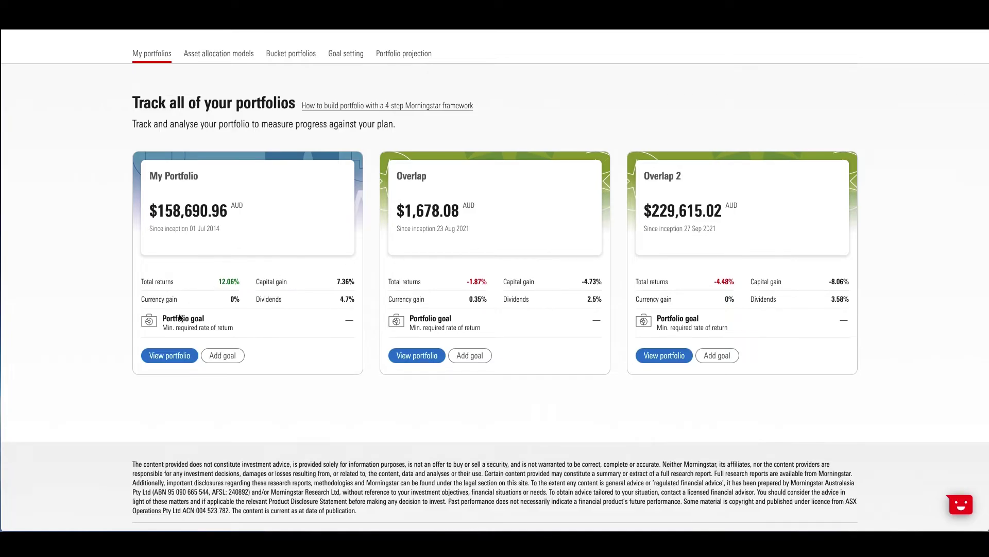
Open My Portfolio's overview, check benchmark and time-frame options, then try 5Y, 1Y and YTD
{"action": "left_click", "coordinate": [166, 355]}
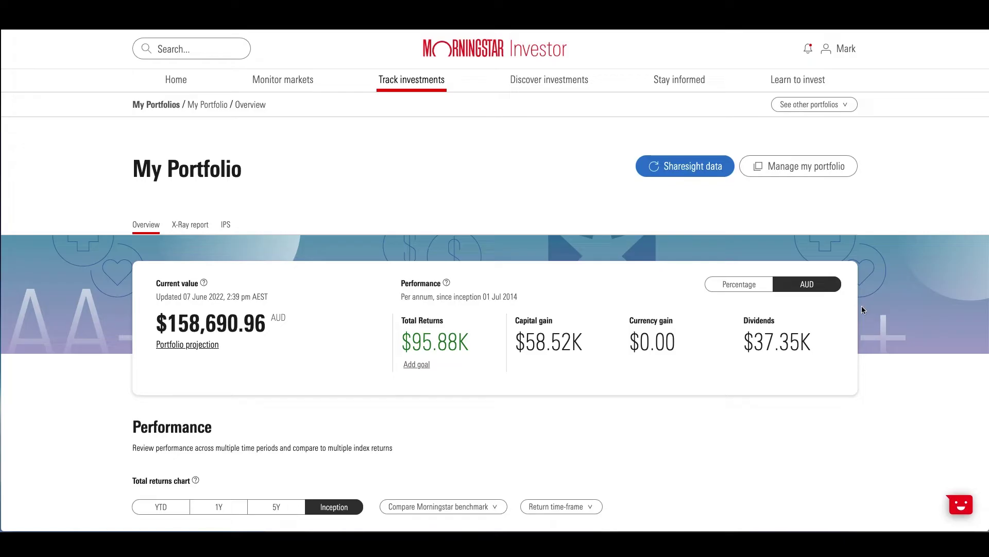
{"action": "scroll", "coordinate": [604, 409], "scroll_direction": "down", "scroll_amount": 7}
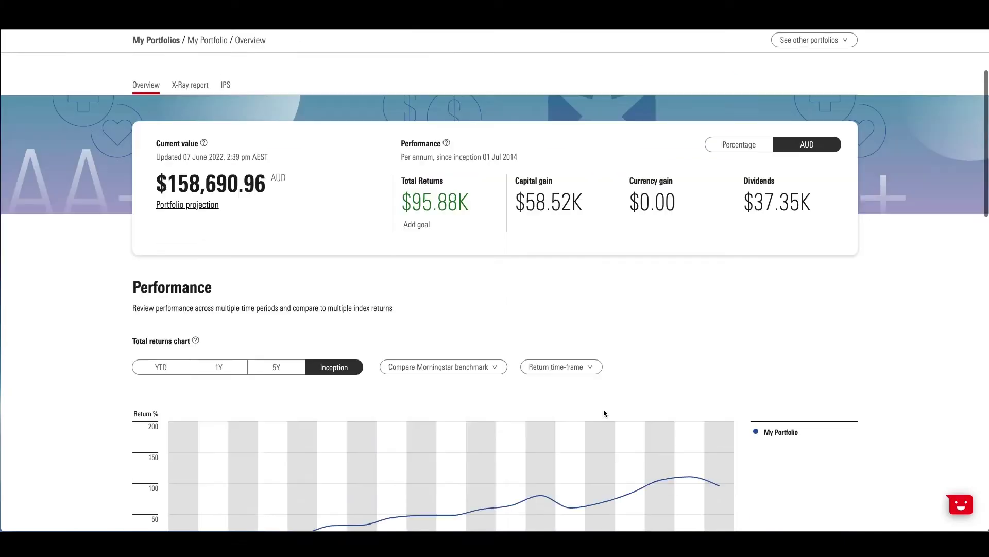
{"action": "left_click", "coordinate": [479, 162]}
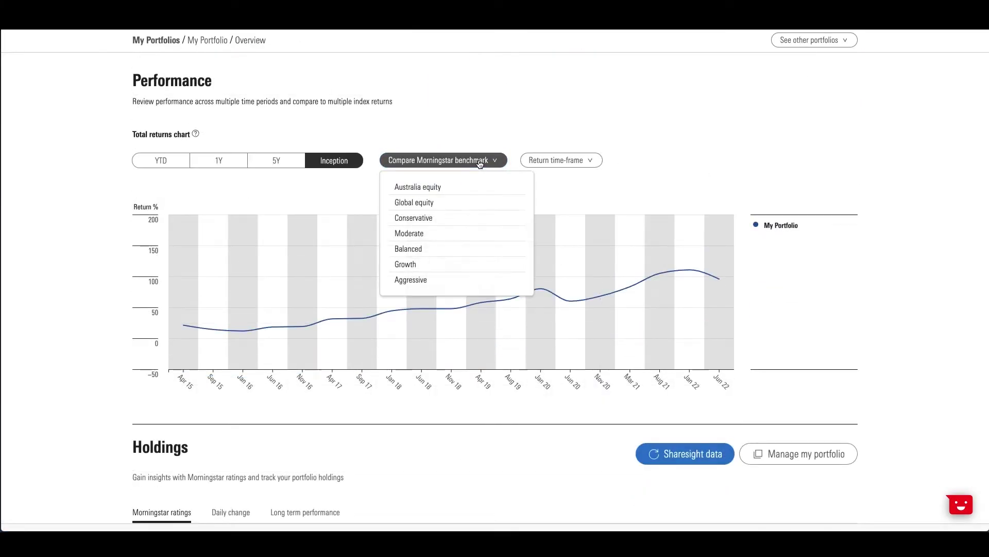
{"action": "left_click", "coordinate": [537, 162]}
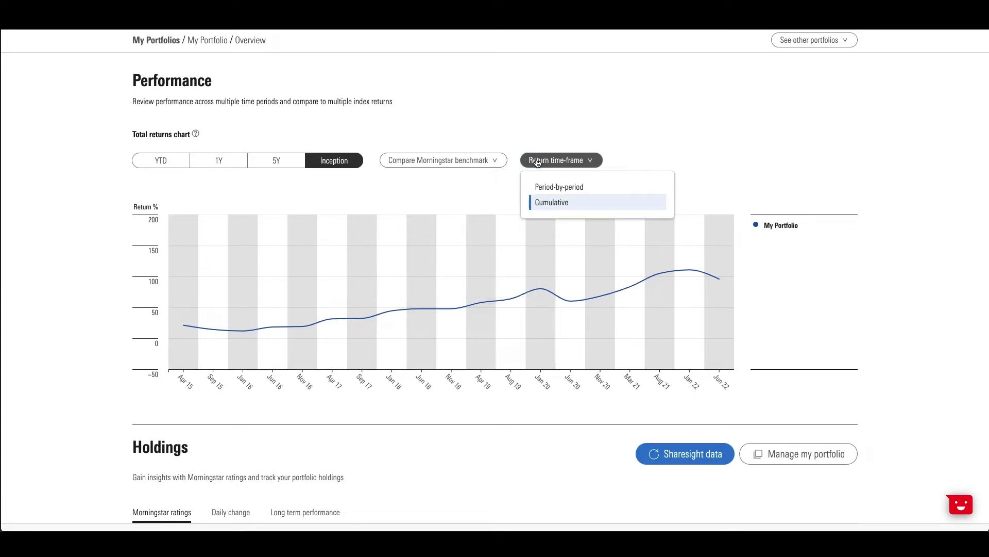
{"action": "left_click", "coordinate": [292, 161]}
{"action": "left_click", "coordinate": [236, 160]}
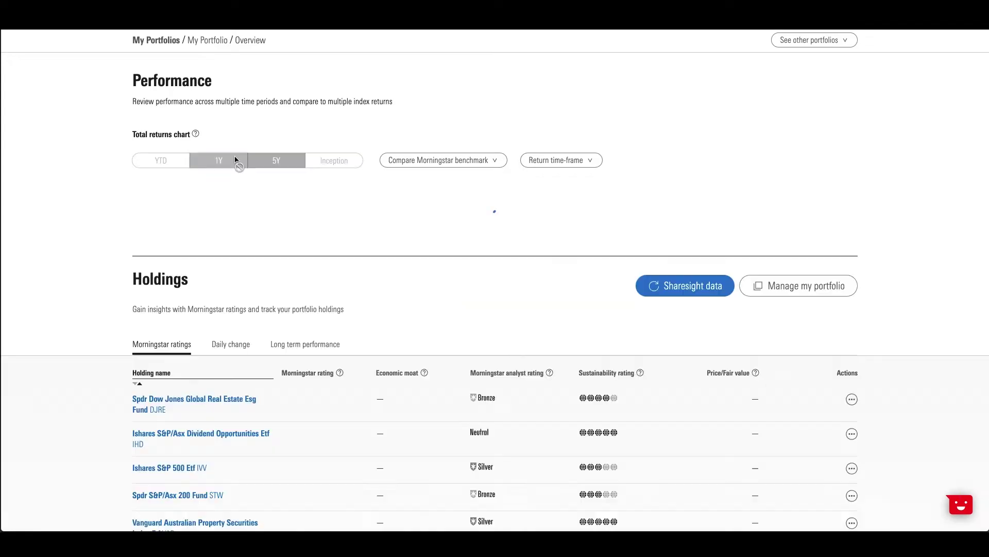
{"action": "left_click", "coordinate": [181, 161]}
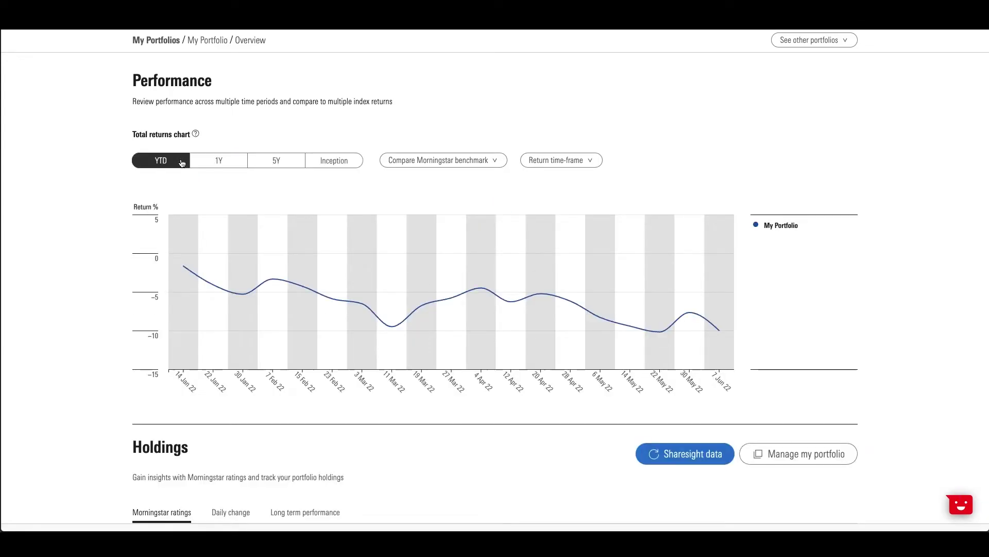
View Holdings under Daily change, then Long term performance, then open Manage my portfolio
{"action": "scroll", "coordinate": [938, 229], "scroll_direction": "down", "scroll_amount": 6}
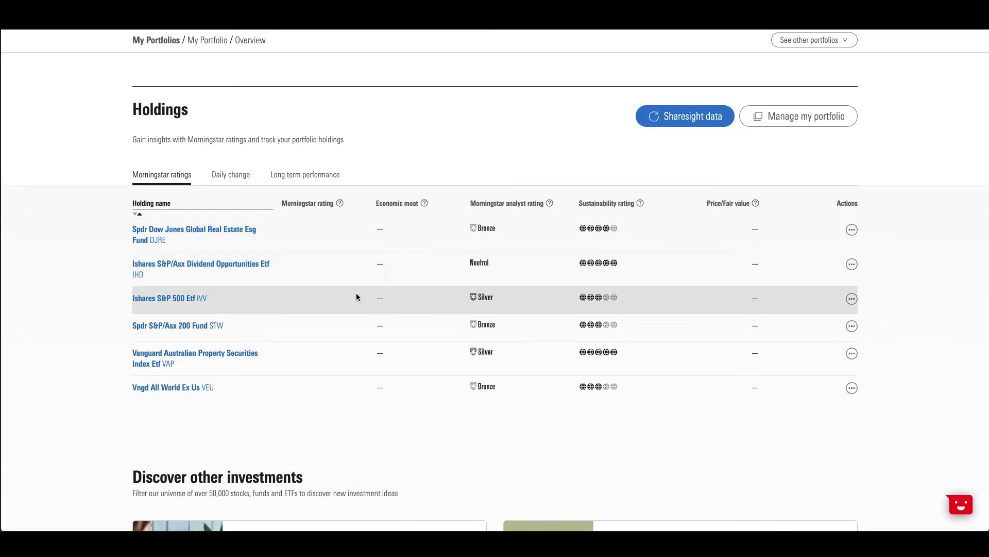
{"action": "left_click", "coordinate": [243, 233]}
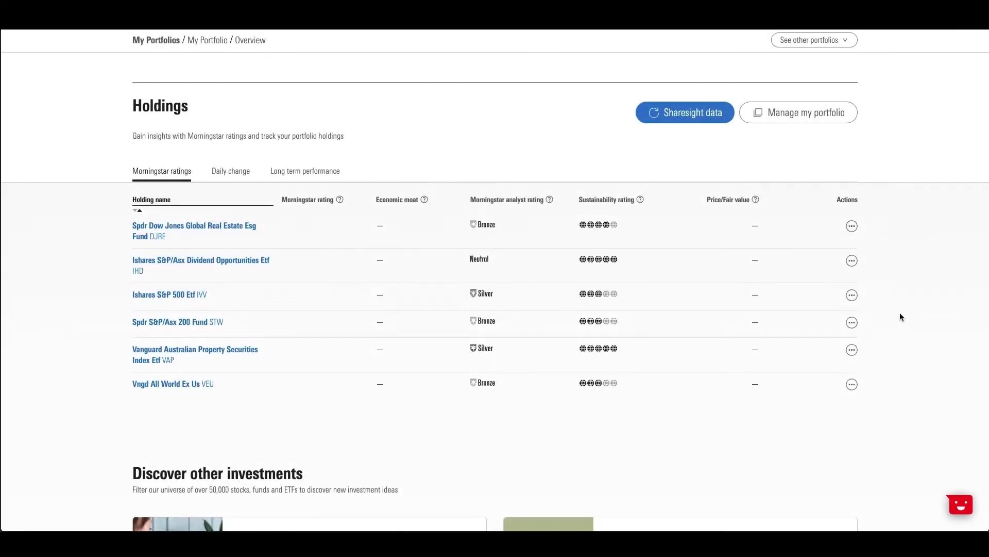
{"action": "left_click", "coordinate": [233, 172]}
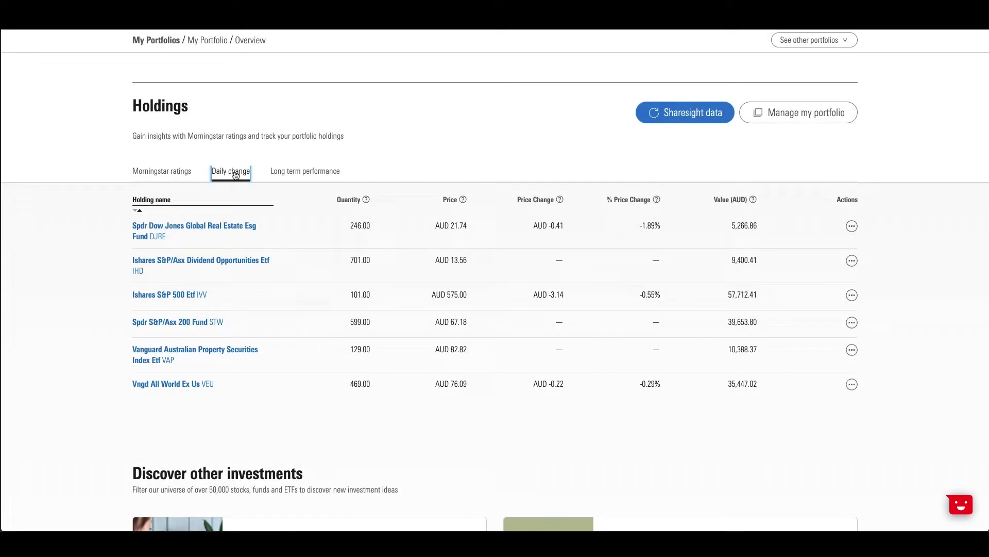
{"action": "left_click", "coordinate": [297, 174]}
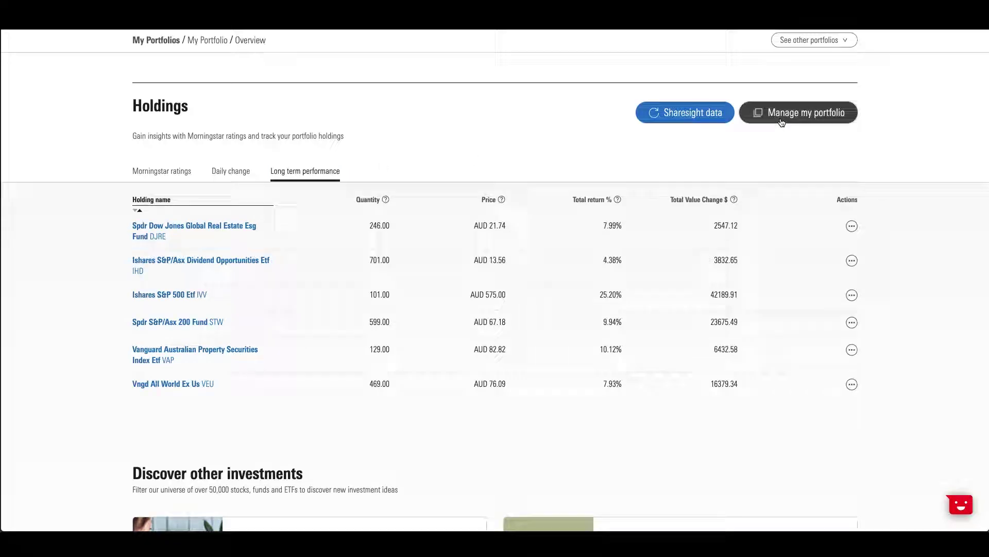
{"action": "left_click", "coordinate": [798, 112]}
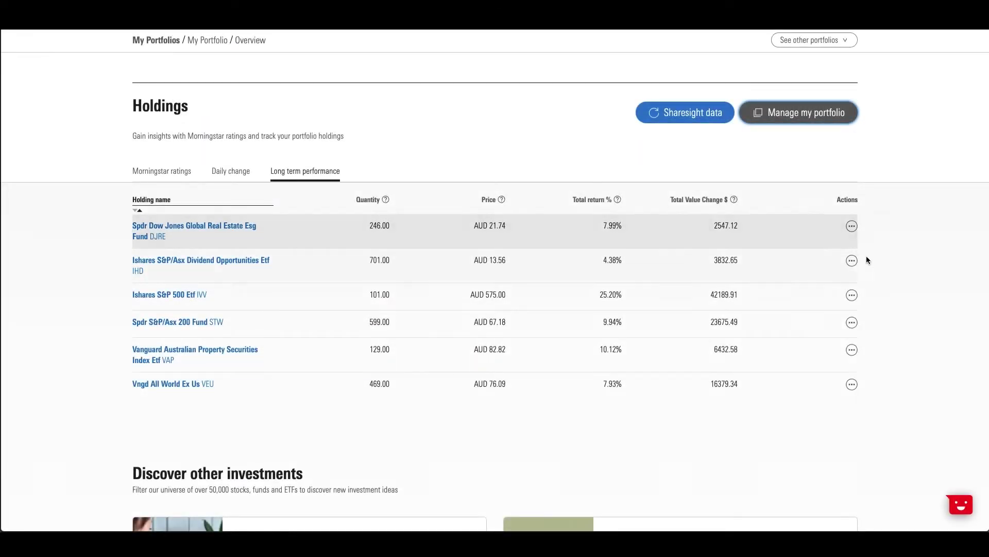
{"action": "scroll", "coordinate": [495, 258], "scroll_direction": "up", "scroll_amount": 15}
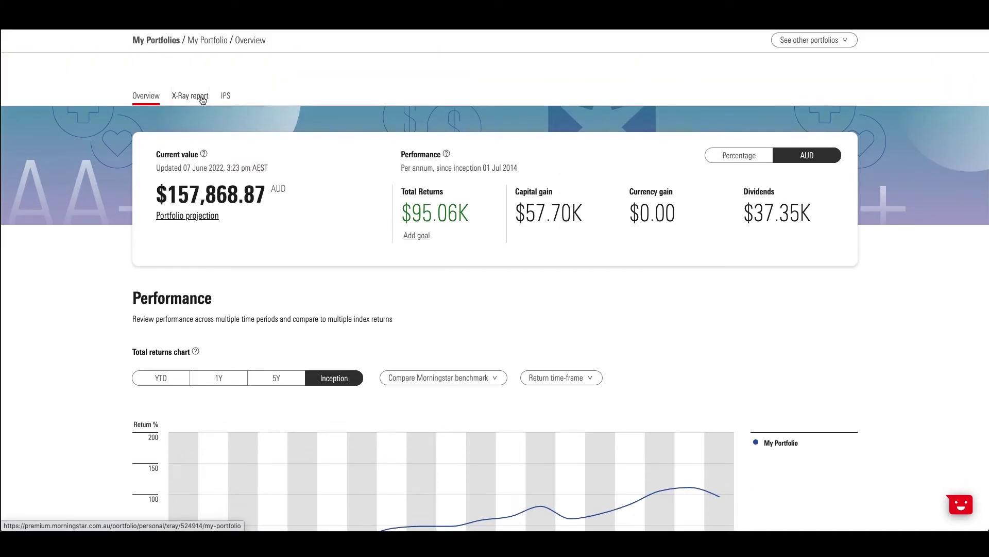
Open the X-Ray report and scroll through allocation, sectors, regions, style and fees to Portfolio Holdings
{"action": "left_click", "coordinate": [202, 100]}
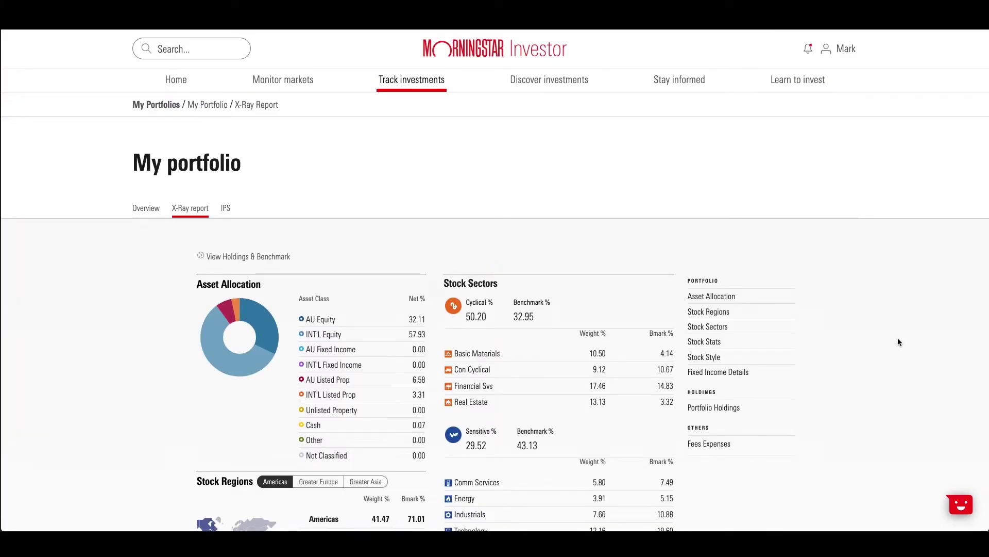
{"action": "scroll", "coordinate": [898, 339], "scroll_direction": "down", "scroll_amount": 4}
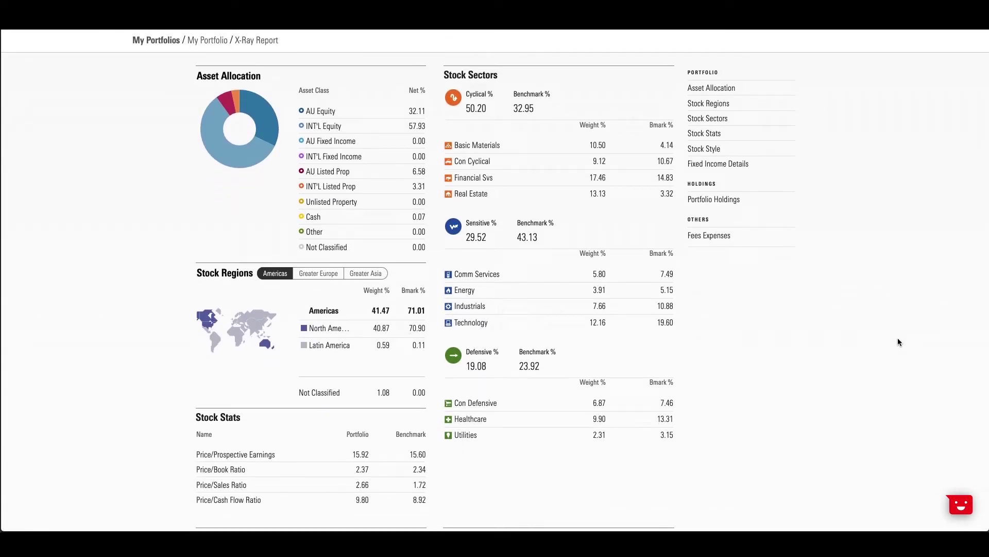
{"action": "scroll", "coordinate": [898, 341], "scroll_direction": "down", "scroll_amount": 4}
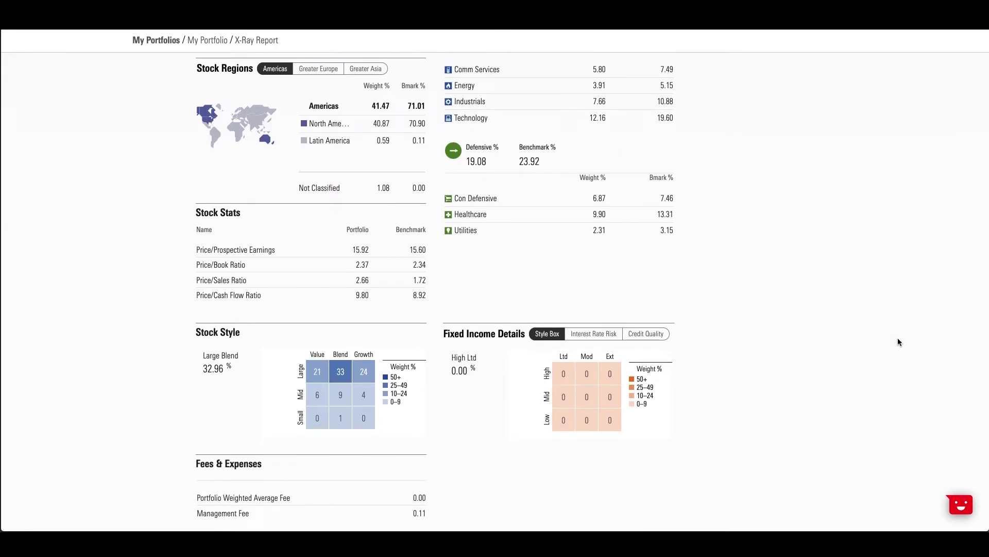
{"action": "scroll", "coordinate": [898, 342], "scroll_direction": "down", "scroll_amount": 3}
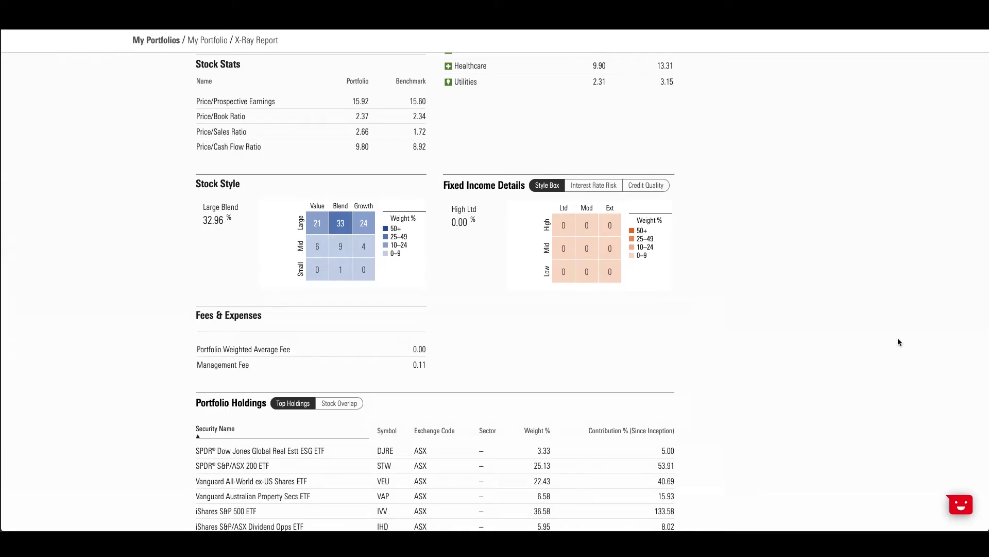
{"action": "scroll", "coordinate": [898, 338], "scroll_direction": "down", "scroll_amount": 1}
{"action": "scroll", "coordinate": [898, 338], "scroll_direction": "down", "scroll_amount": 1}
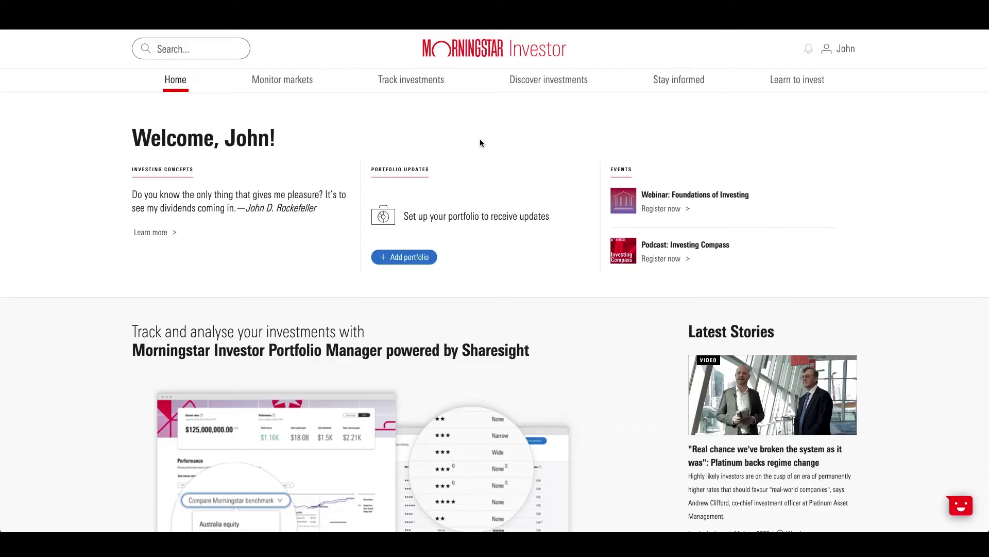
From Track investments, start the Sharesight portfolio manager setup and confirm leaving for Sharesight
{"action": "left_click", "coordinate": [433, 85]}
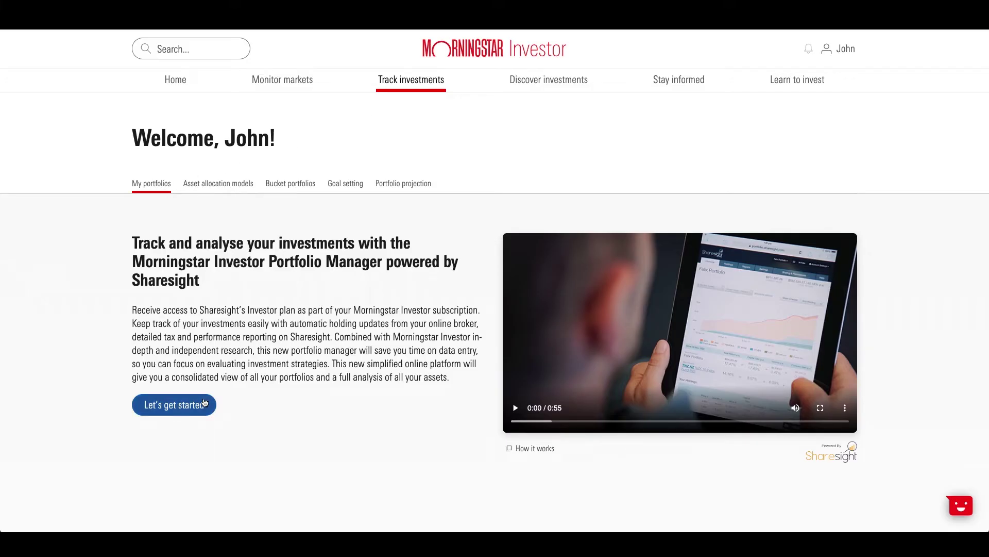
{"action": "left_click", "coordinate": [204, 404]}
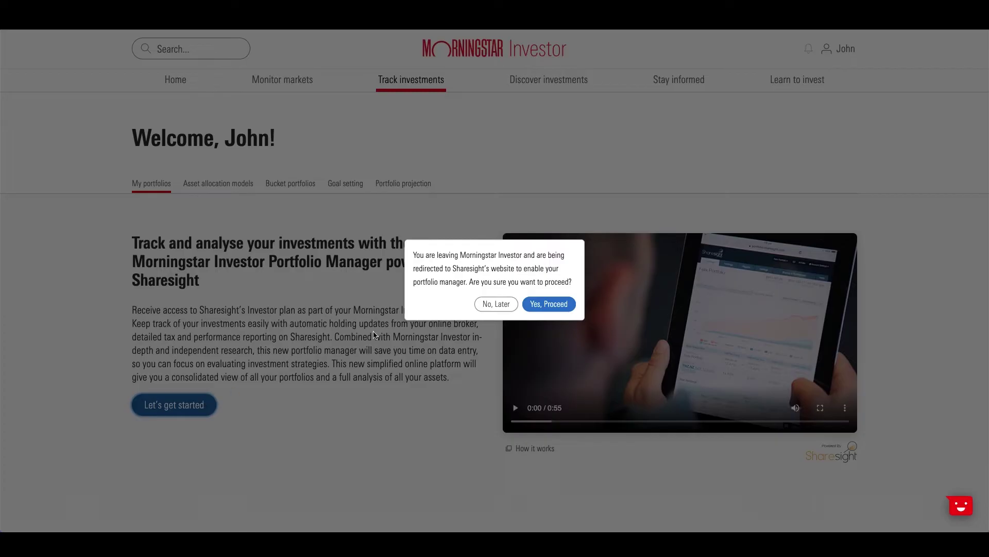
{"action": "left_click", "coordinate": [548, 303]}
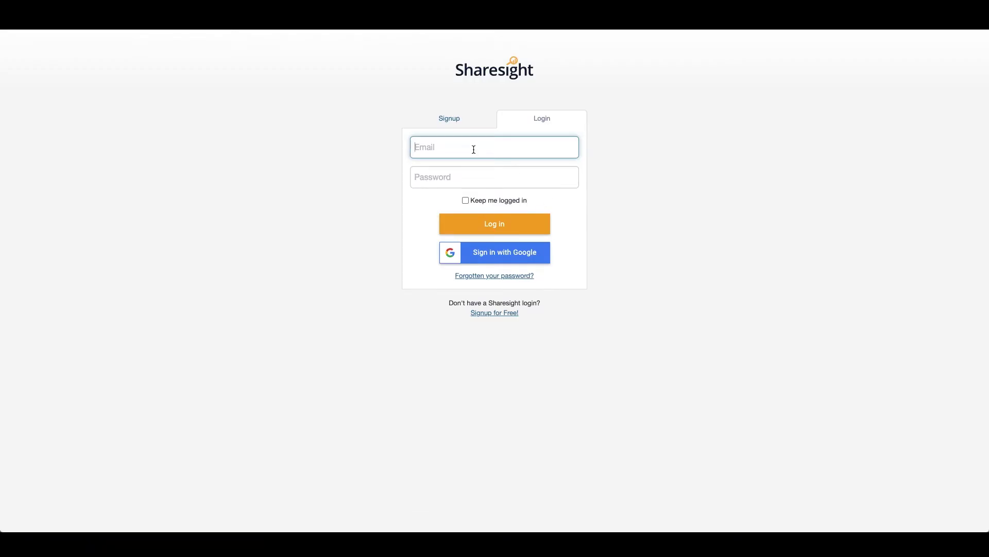
Sign in on the Sharesight login form with the account credentials
{"action": "left_click", "coordinate": [453, 122]}
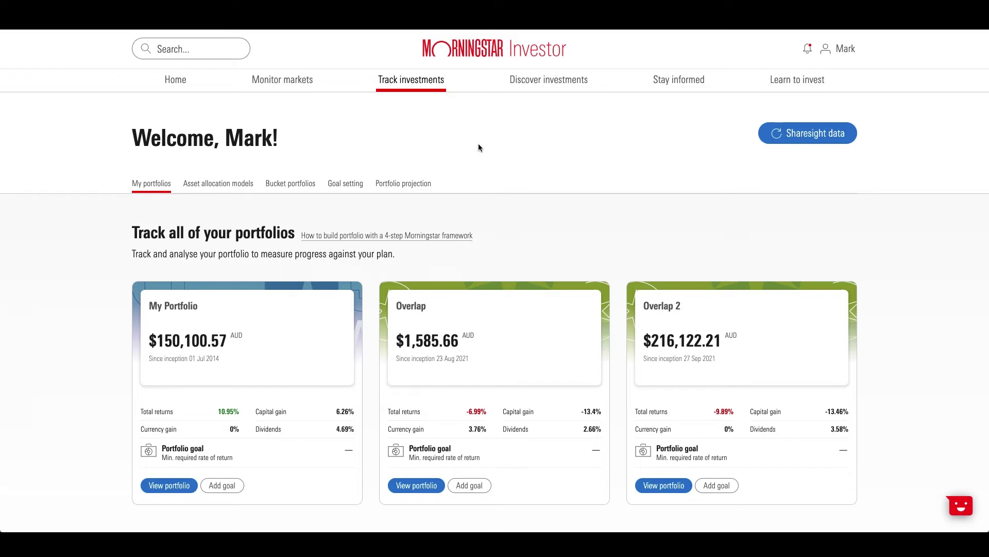
Check and close the research alerts, look at Goal setting, then return to My portfolios
{"action": "left_click", "coordinate": [808, 49]}
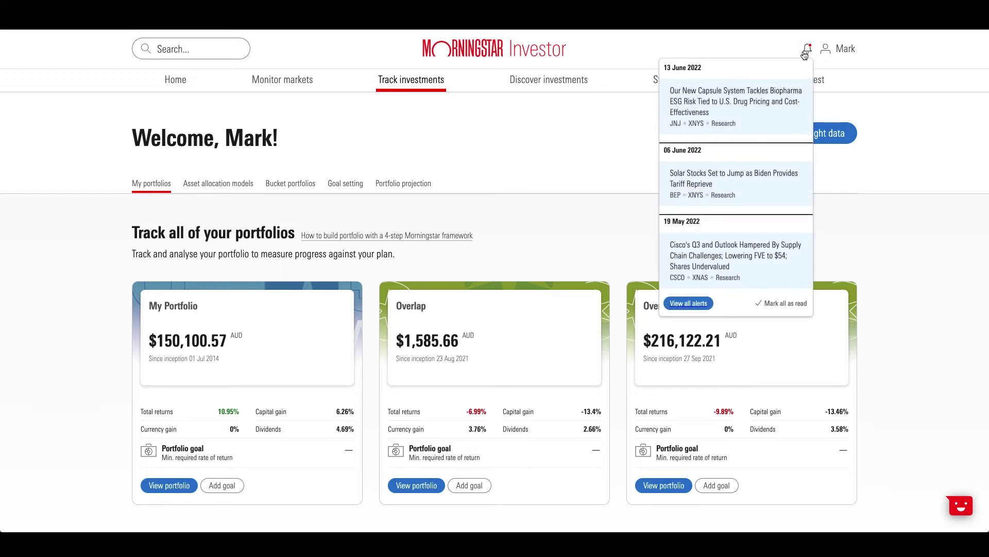
{"action": "left_click", "coordinate": [541, 235]}
{"action": "left_click", "coordinate": [349, 187]}
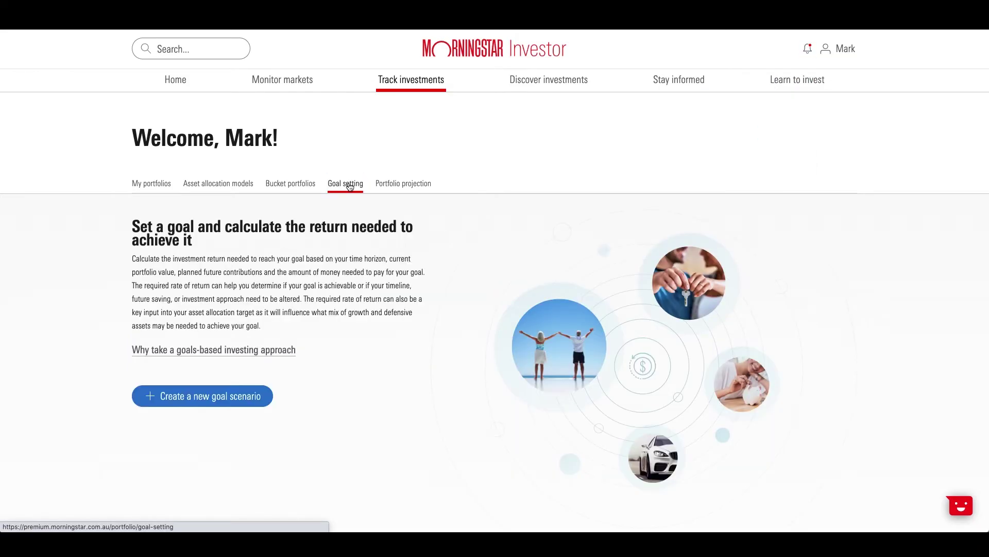
{"action": "left_click", "coordinate": [161, 186]}
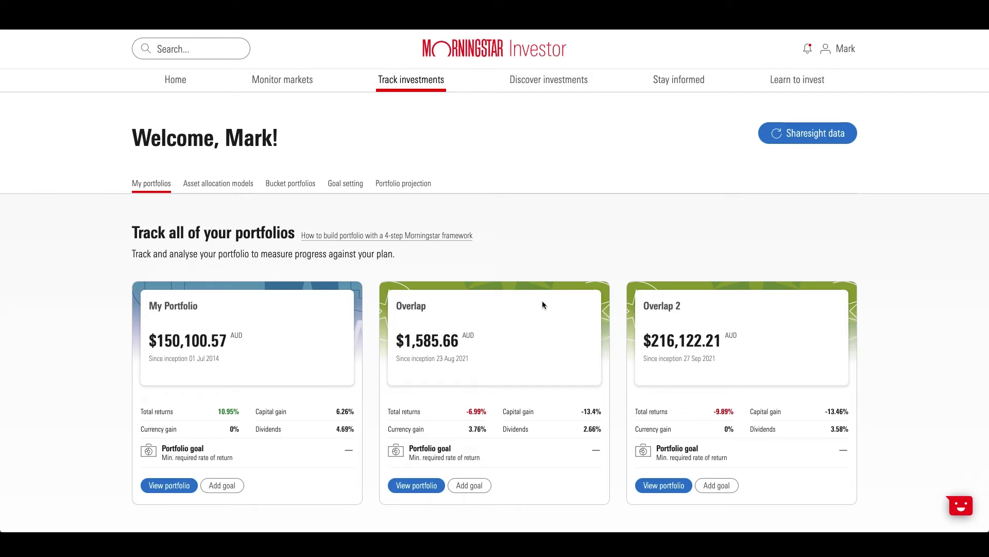
{"action": "scroll", "coordinate": [138, 320], "scroll_direction": "down", "scroll_amount": 3}
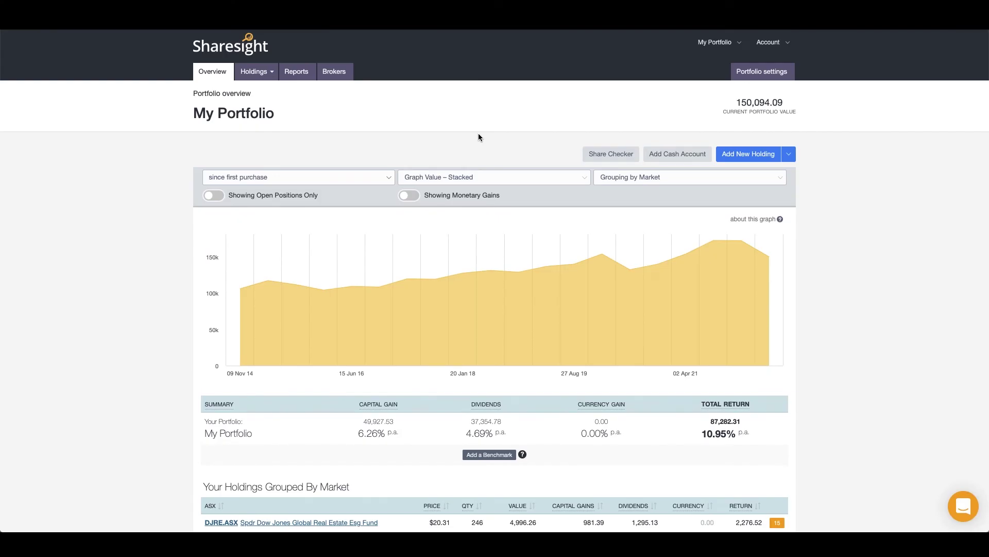
Start a new holding for Apple NASDAQ:AAPL with quantity 10 at unit price 131.88
{"action": "left_click", "coordinate": [734, 155]}
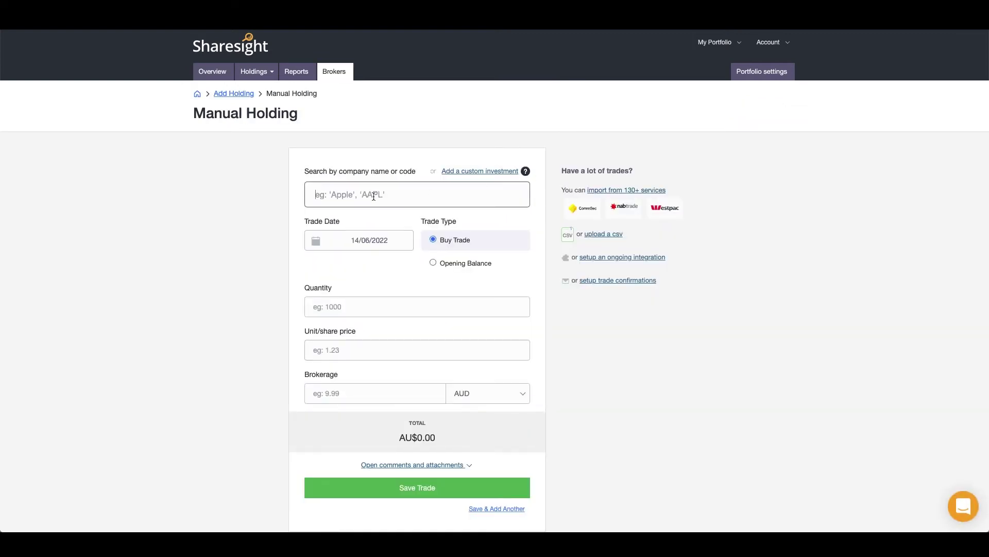
{"action": "type", "text": "Apple"}
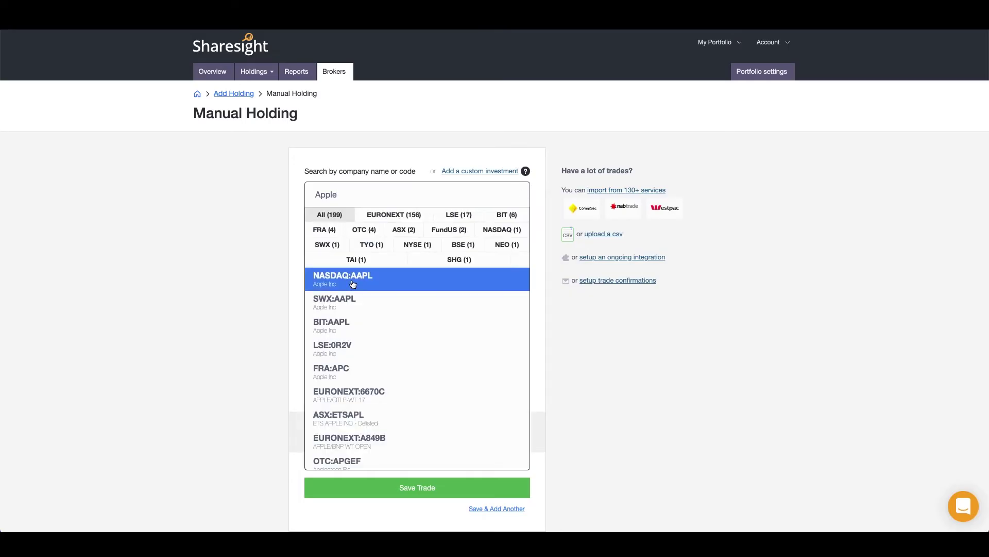
{"action": "left_click", "coordinate": [352, 280]}
{"action": "left_click", "coordinate": [375, 346]}
{"action": "type", "text": "10"}
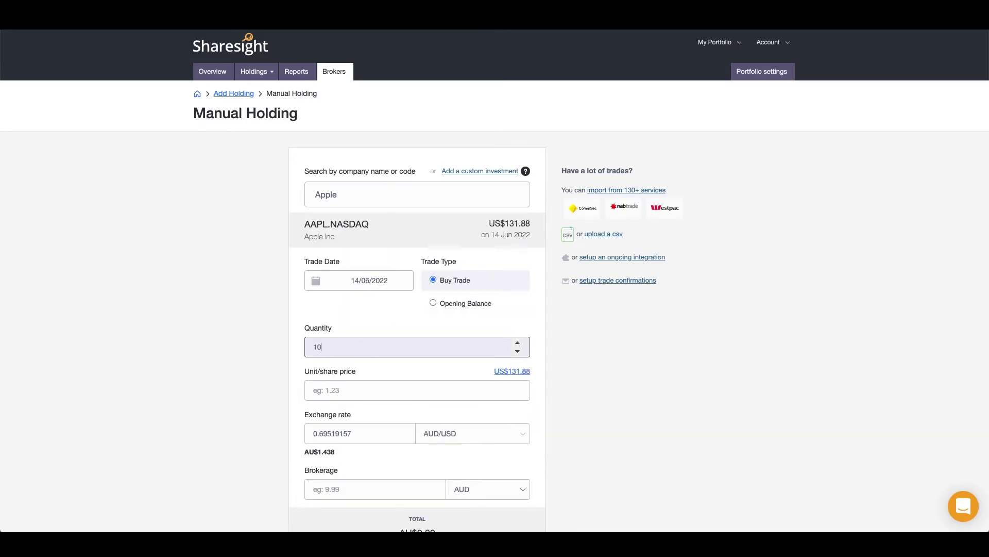
{"action": "left_click", "coordinate": [519, 371]}
Review the holding form, then open the list of 130+ supported brokers for importing
{"action": "scroll", "coordinate": [574, 377], "scroll_direction": "down", "scroll_amount": 3}
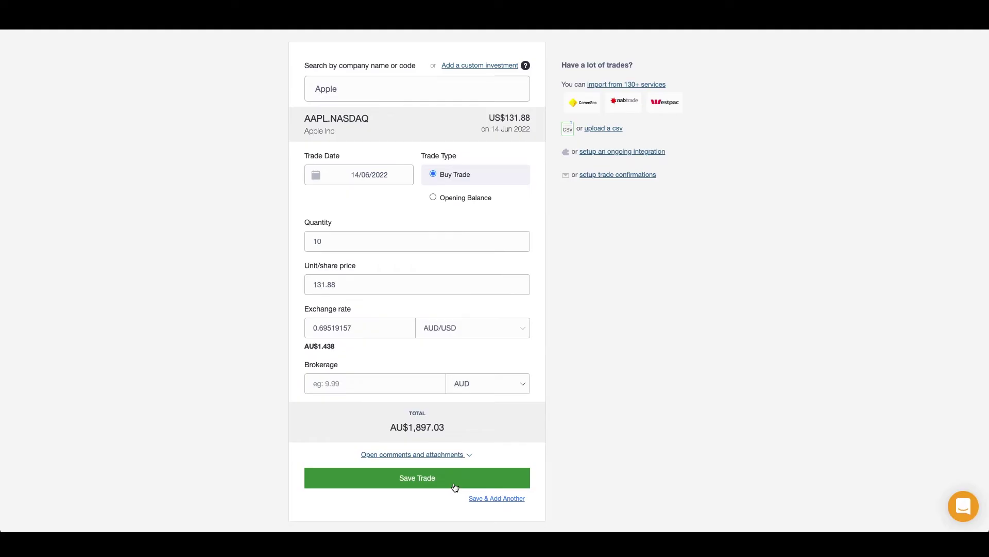
{"action": "scroll", "coordinate": [611, 279], "scroll_direction": "up", "scroll_amount": 3}
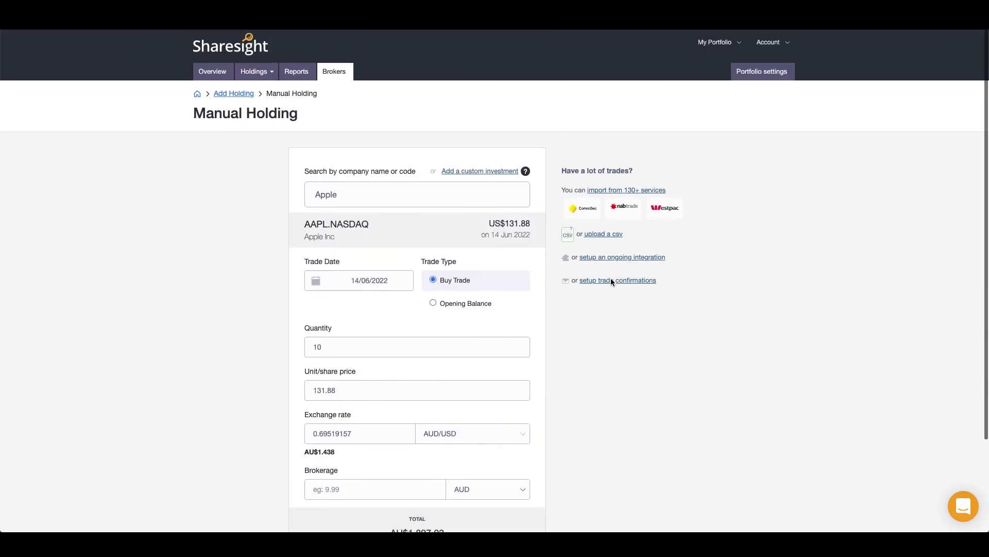
{"action": "left_click", "coordinate": [648, 190]}
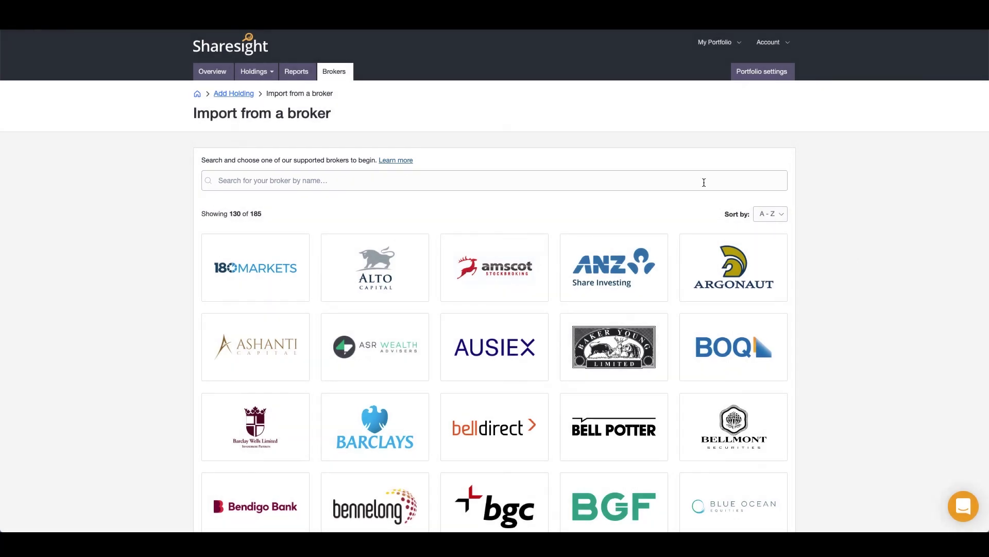
Return to the Add Holding options and view the Import from a file page
{"action": "left_click", "coordinate": [226, 94]}
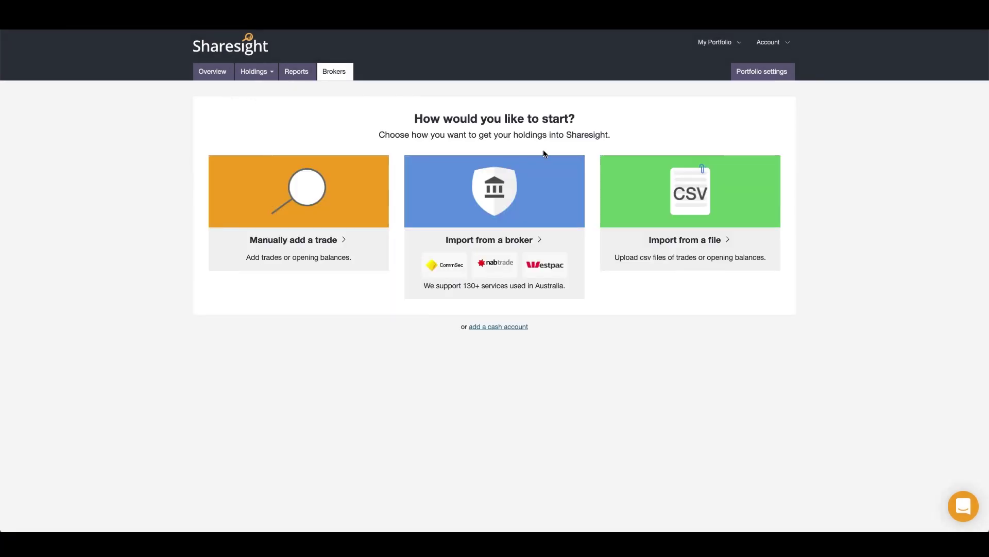
{"action": "left_click", "coordinate": [686, 237]}
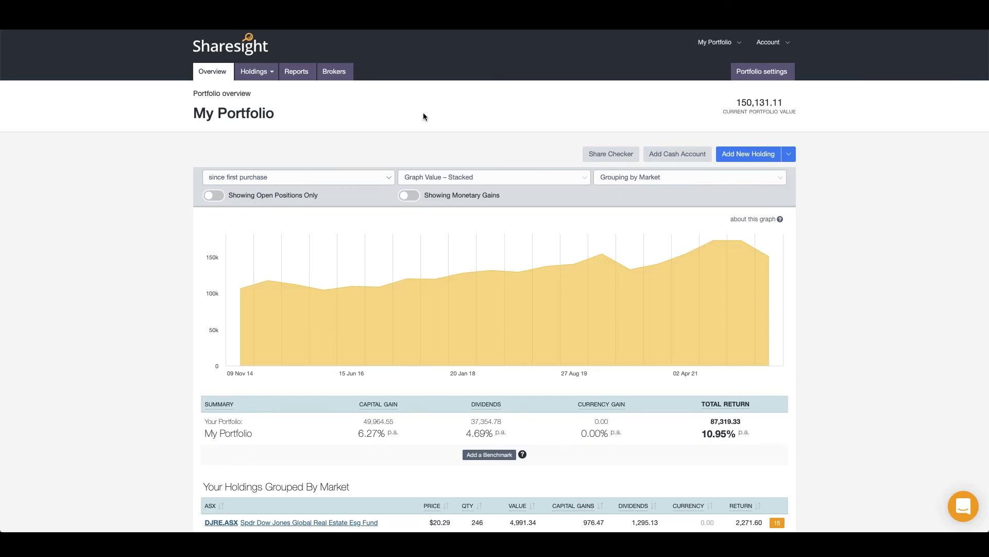
Open Reports and scroll through the Performance Insights and Tax and Compliance cards
{"action": "left_click", "coordinate": [301, 72]}
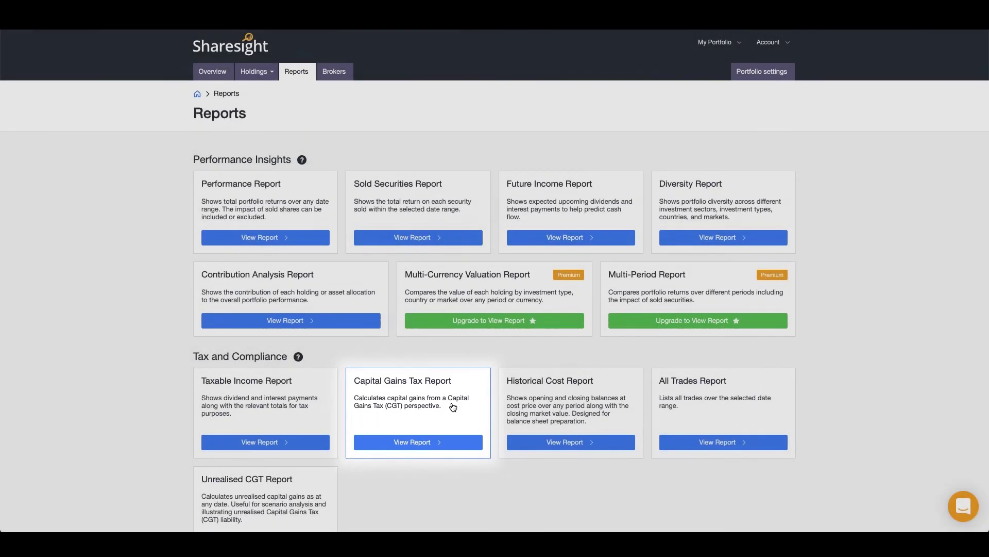
{"action": "scroll", "coordinate": [453, 407], "scroll_direction": "down", "scroll_amount": 1}
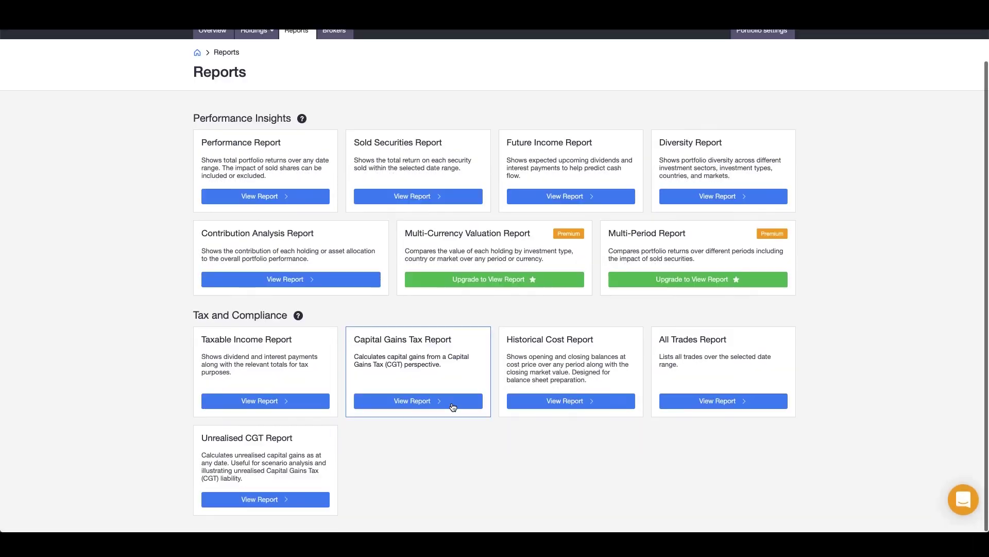